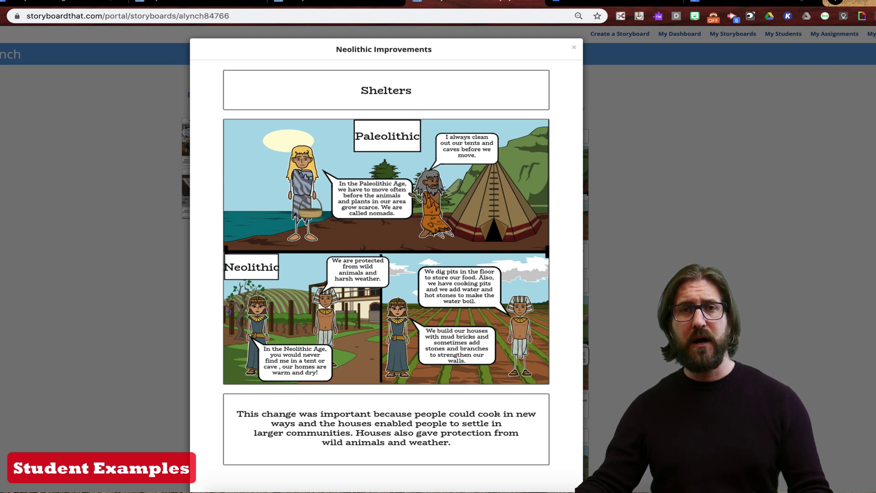
# Step: Scroll up and down through the Neolithic Improvements modal
pyautogui.scroll(1, 571, 252)
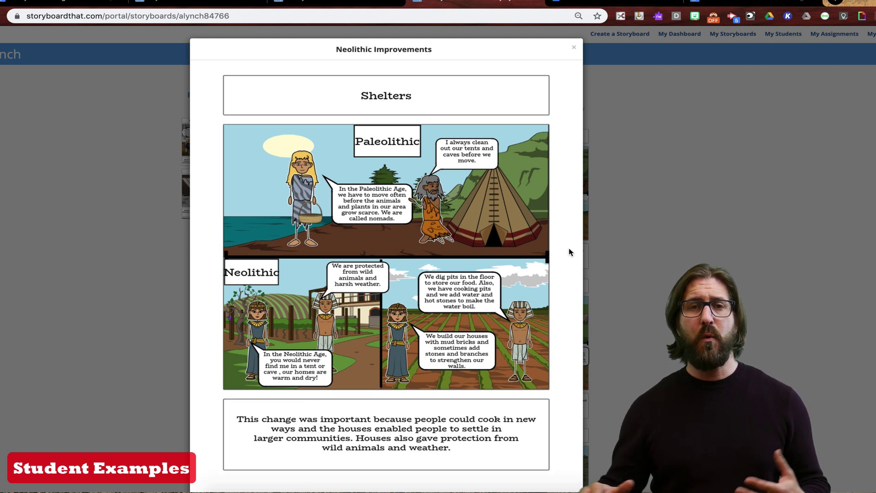
pyautogui.scroll(-15, 571, 252)
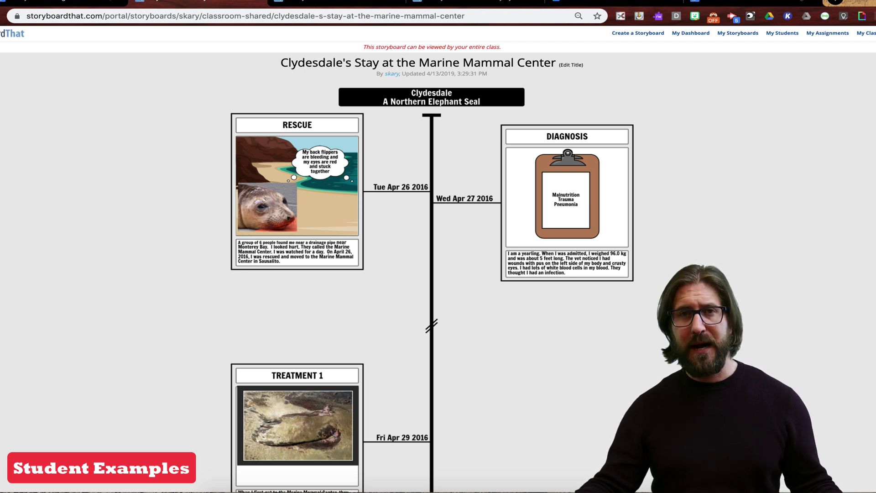
pyautogui.scroll(-5, 438, 260)
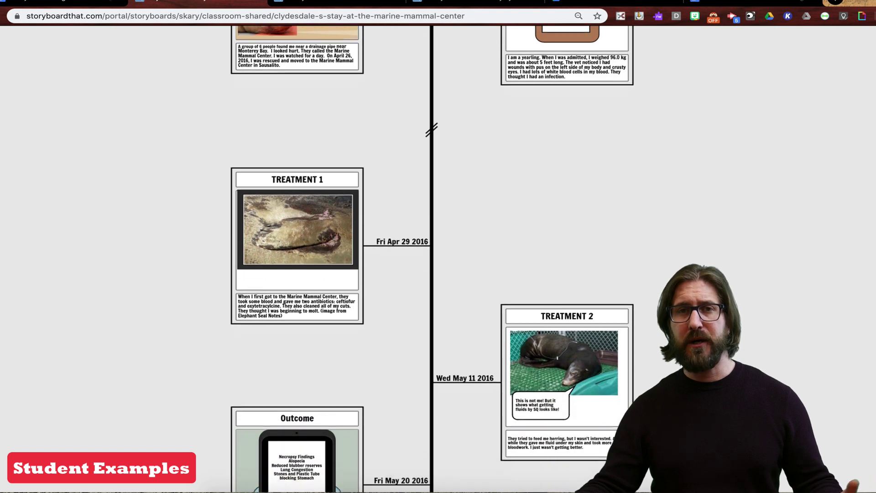
pyautogui.scroll(-2, 438, 260)
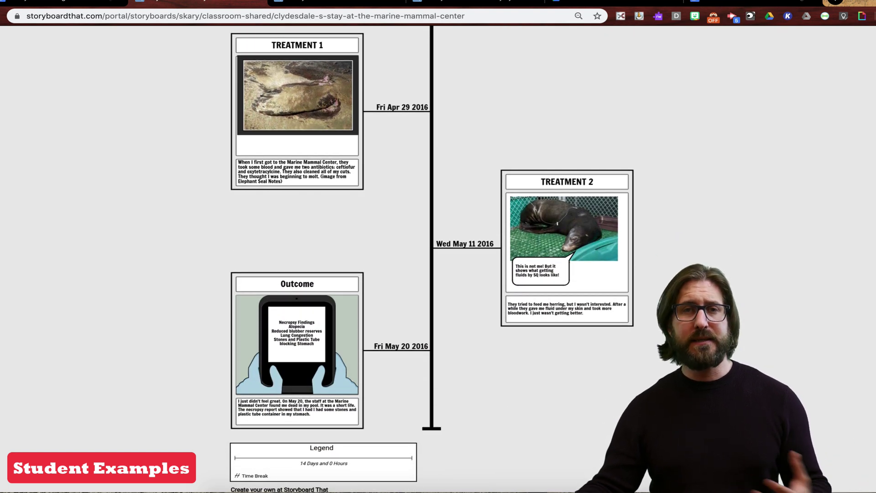
pyautogui.scroll(-2, 439, 260)
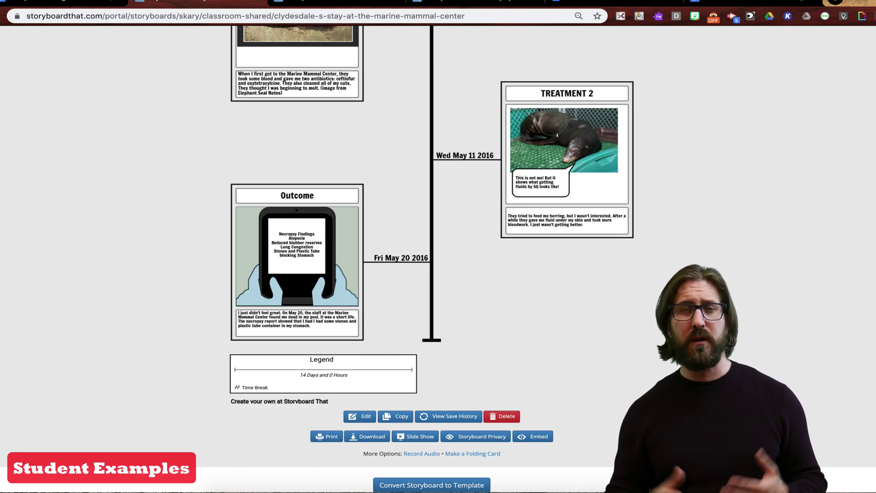
pyautogui.scroll(5, 431, 259)
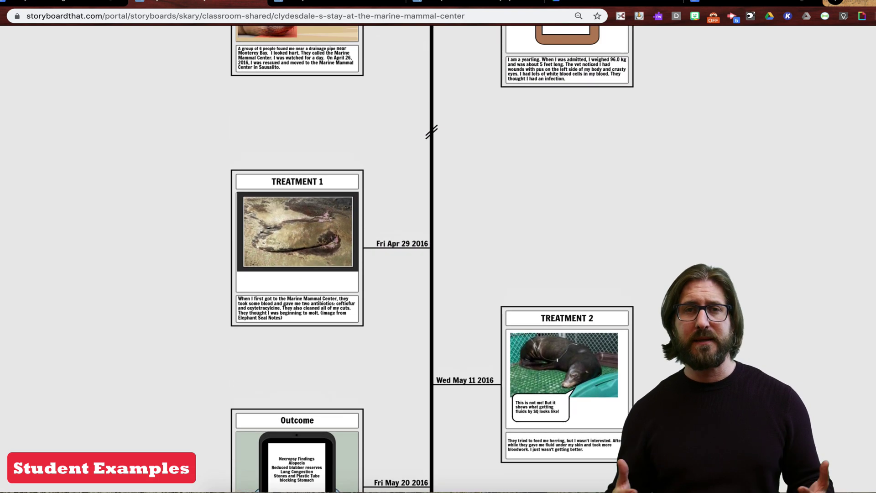
pyautogui.scroll(4, 431, 258)
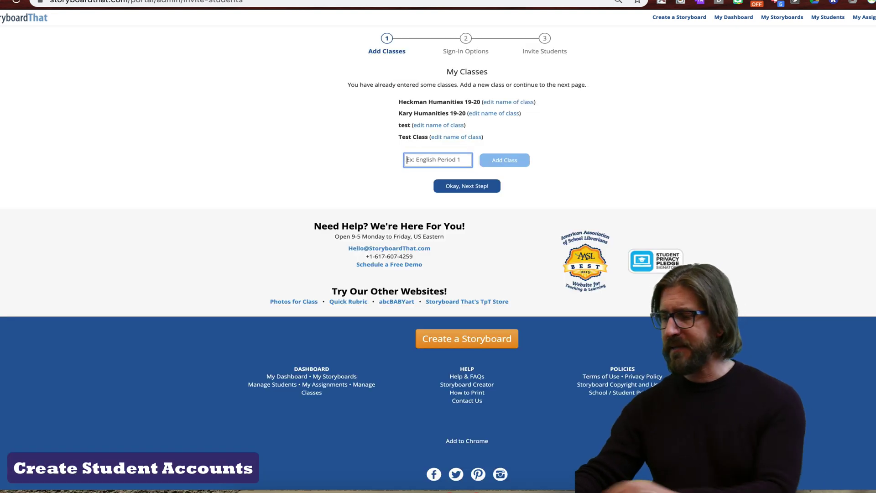
# Step: Add a class named 'Test 2' whose students sign in with Google
pyautogui.write('Test 2')
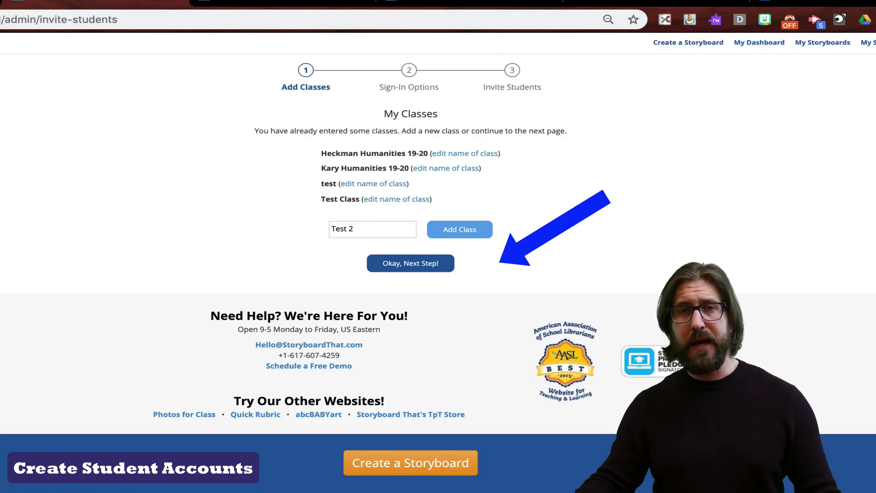
pyautogui.press('Return')
pyautogui.click(411, 279)
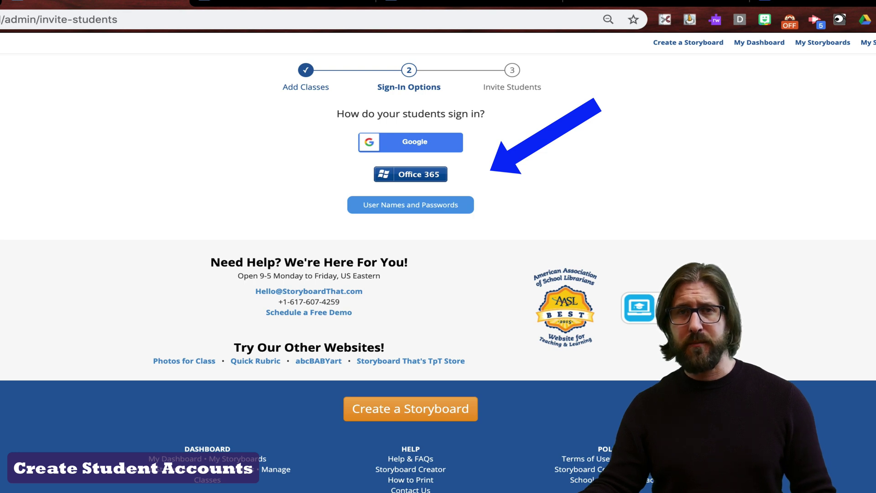
pyautogui.click(415, 142)
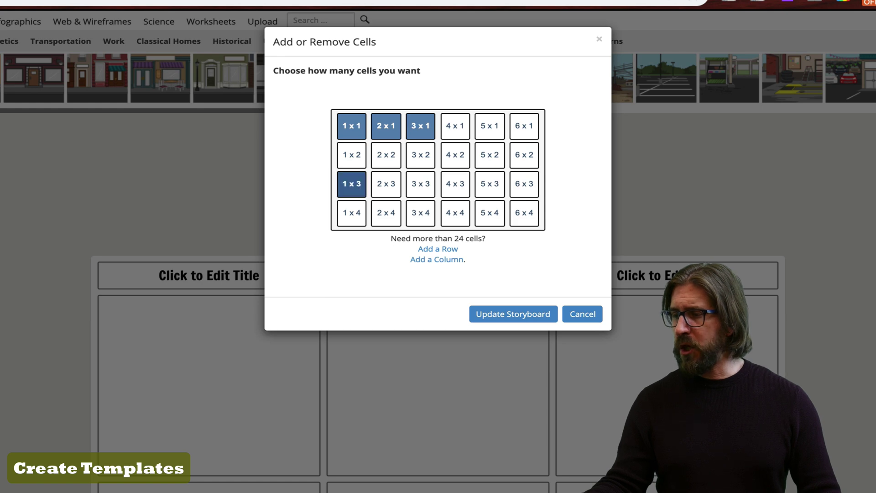
# Step: Switch to a 1 x 3 layout and title the first cell 'In Paleolithic times...'
pyautogui.click(352, 184)
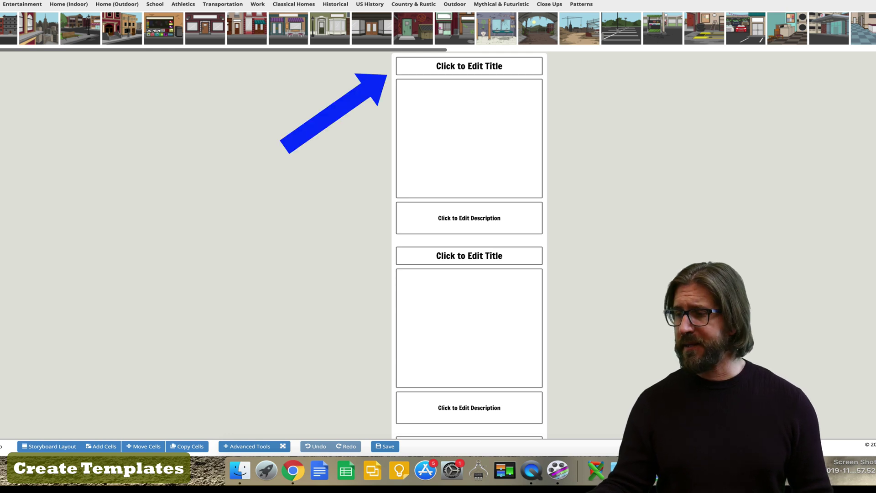
pyautogui.click(470, 66)
pyautogui.write('In Paleo')
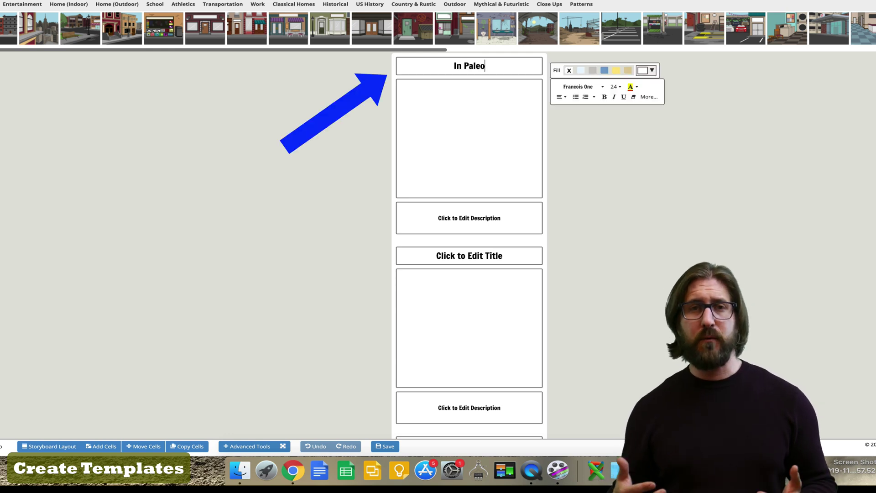
pyautogui.write('lithic ')
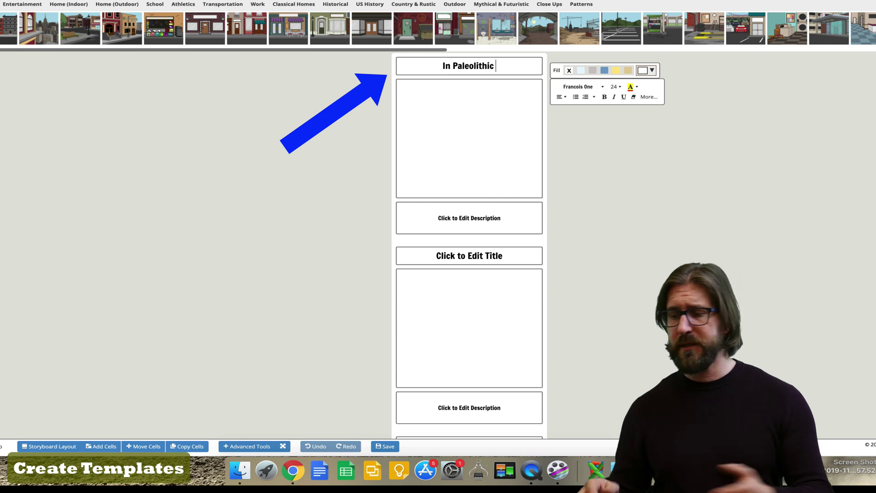
pyautogui.write('times...')
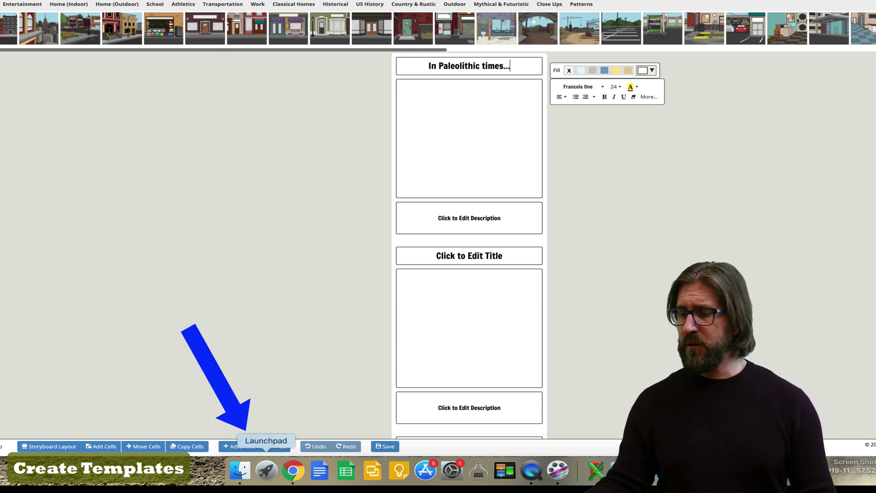
pyautogui.click(247, 446)
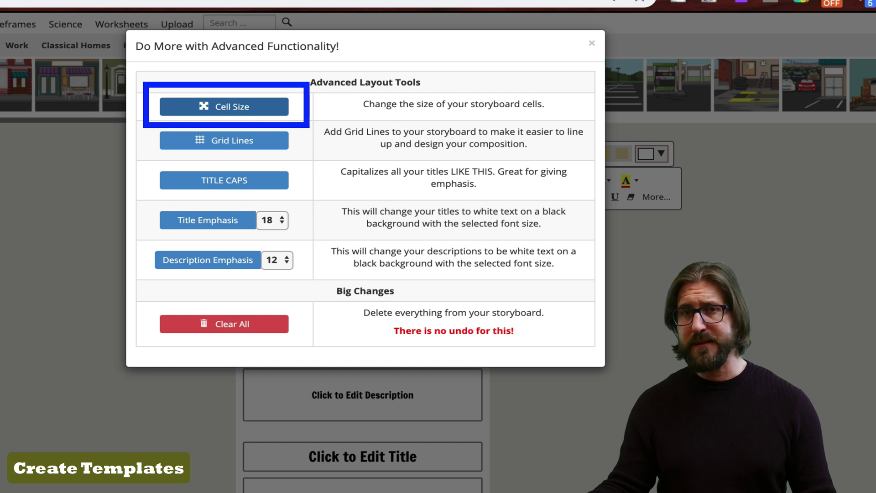
# Step: Enlarge the storyboard cells to 150% with the Cell Size slider
pyautogui.click(224, 107)
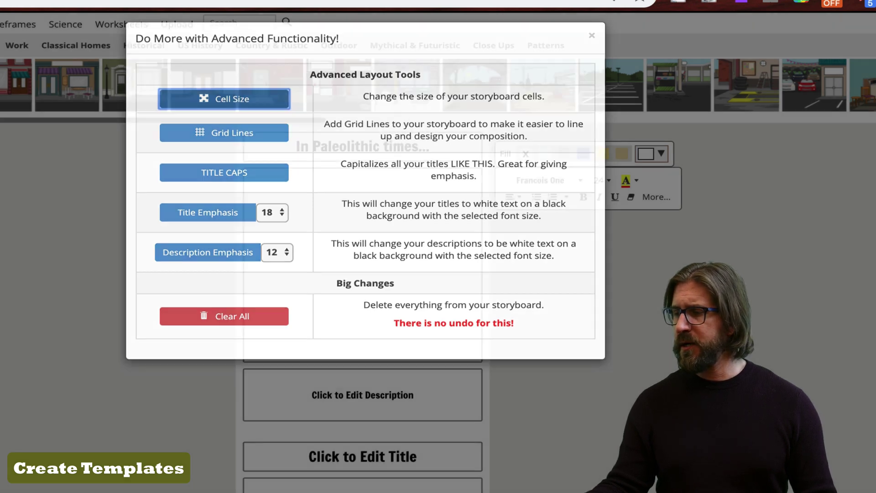
pyautogui.moveTo(199, 101); pyautogui.dragTo(234, 101)
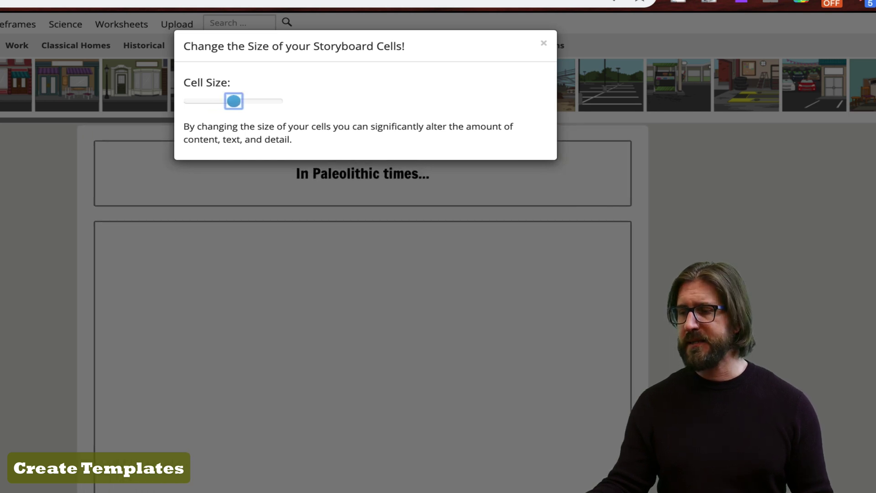
pyautogui.press('Escape')
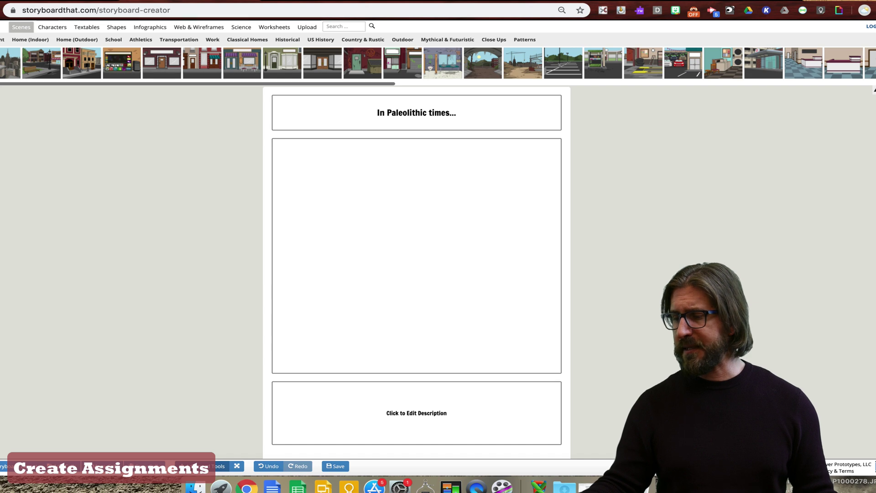
# Step: Save the storyboard under the title 'Paleolithic Template'
pyautogui.click(474, 82)
pyautogui.write('Paleolithic Template')
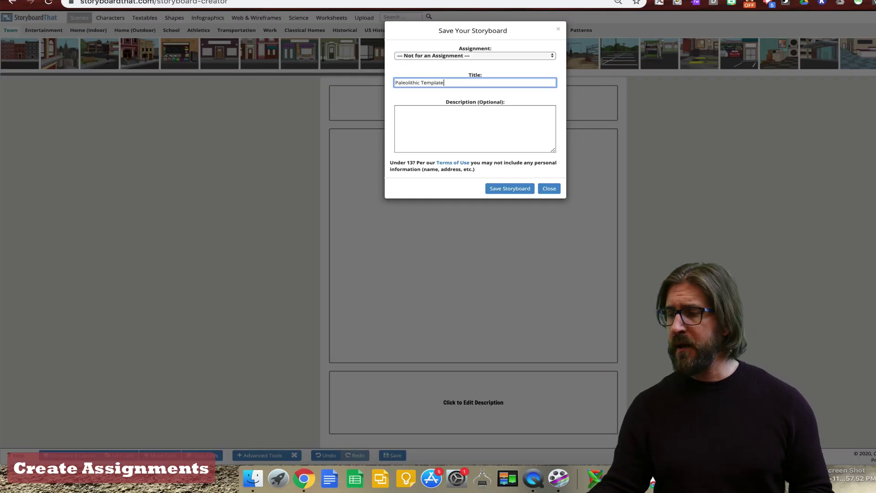
pyautogui.click(510, 188)
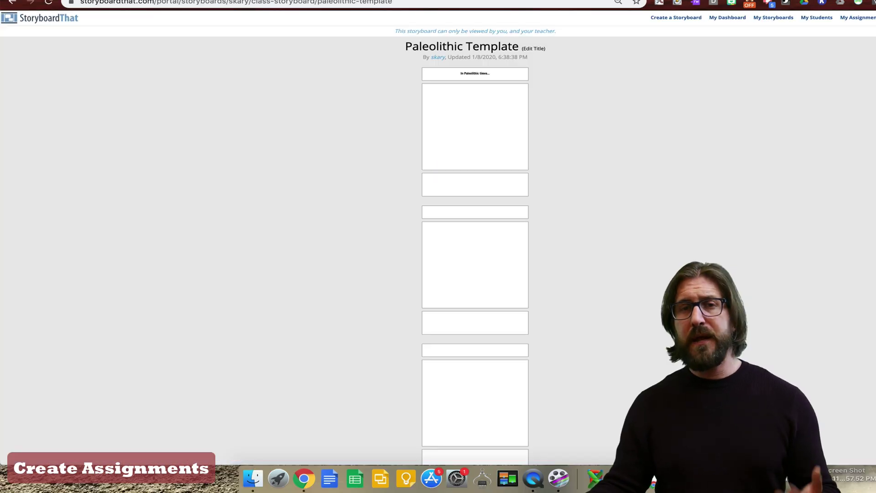
pyautogui.scroll(-1, 475, 247)
pyautogui.scroll(-3, 475, 246)
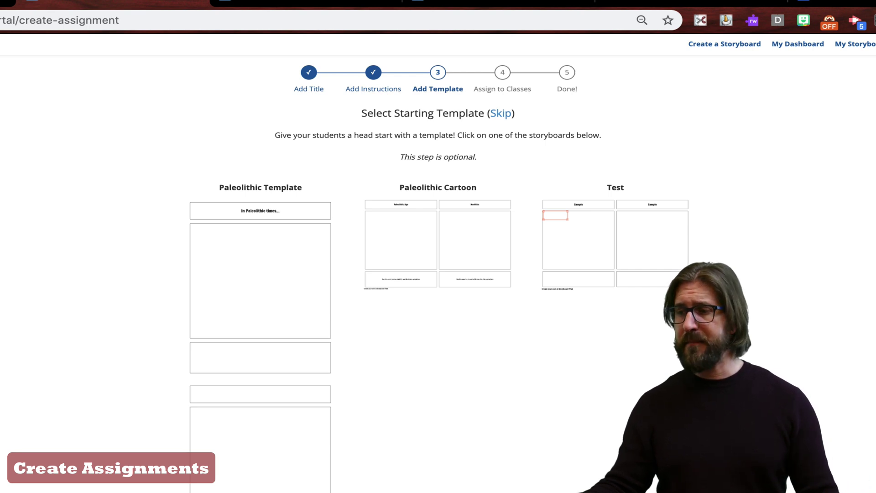
# Step: Choose Paleolithic Template as the assignment's starting template and advance to class assignment
pyautogui.click(260, 281)
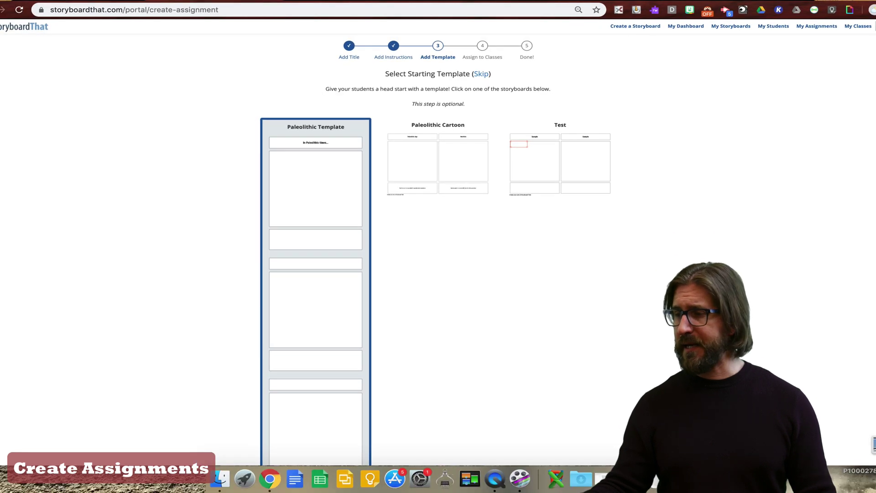
pyautogui.scroll(-5, 438, 247)
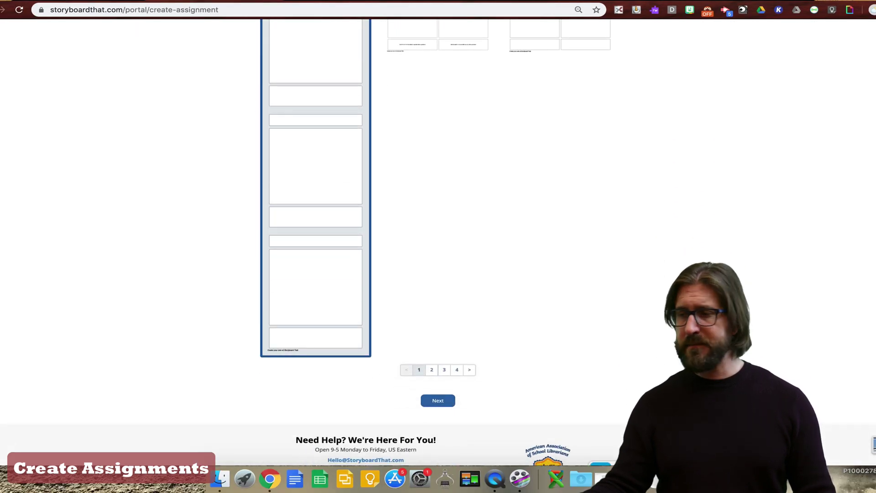
pyautogui.click(437, 400)
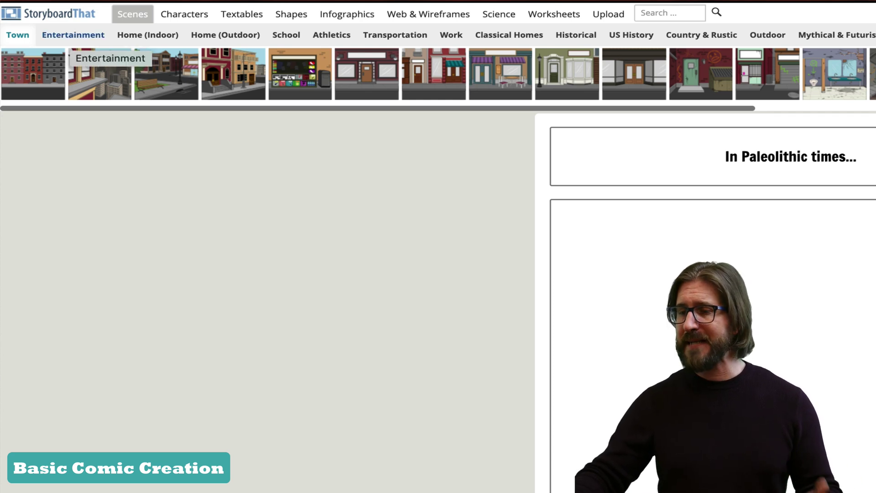
# Step: Fill the empty first cell with the outdoor lakeside scene and bring up its Smart Scene options
pyautogui.click(73, 34)
pyautogui.click(767, 35)
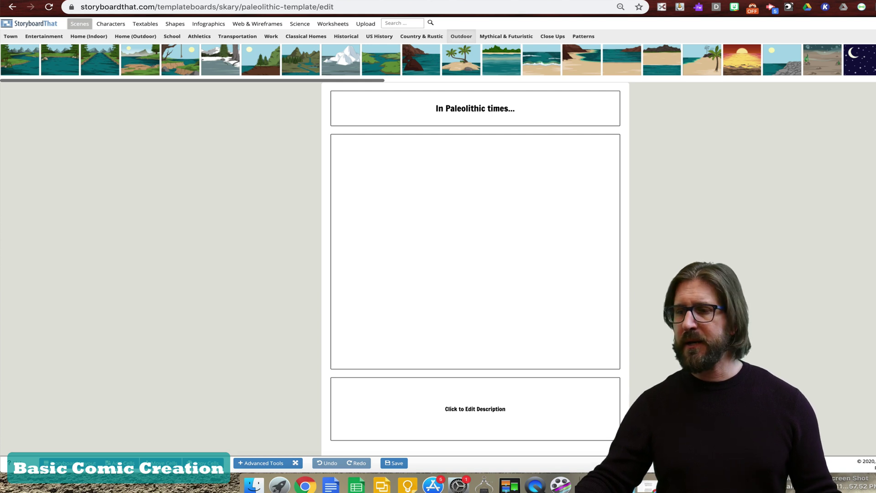
pyautogui.moveTo(140, 59); pyautogui.dragTo(475, 255)
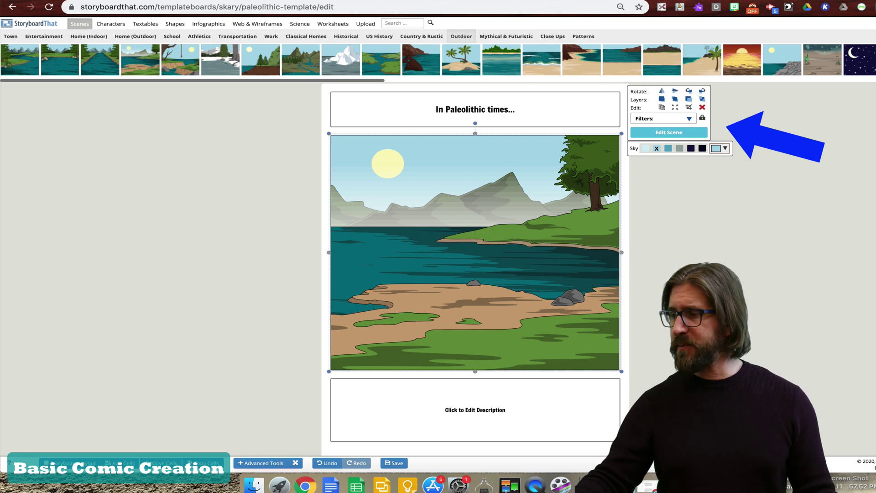
pyautogui.click(669, 133)
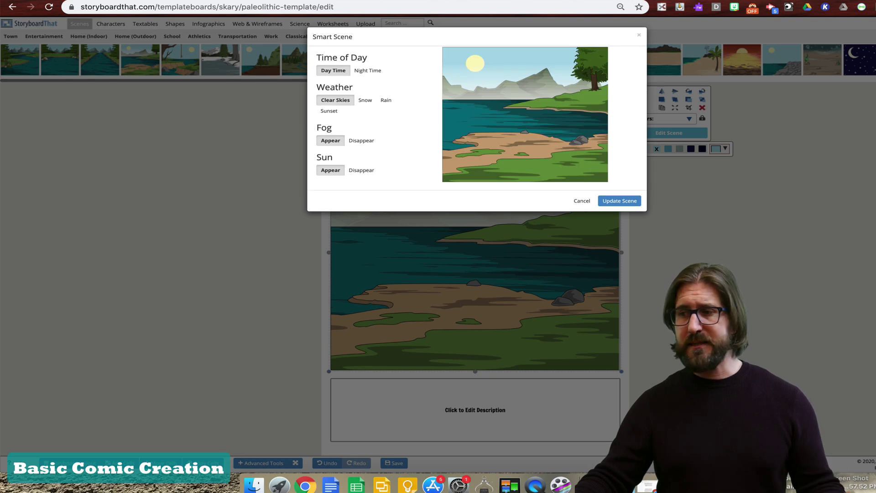
# Step: Set the lakeside scene to night time, preview snow and rain, then keep clear skies
pyautogui.click(368, 70)
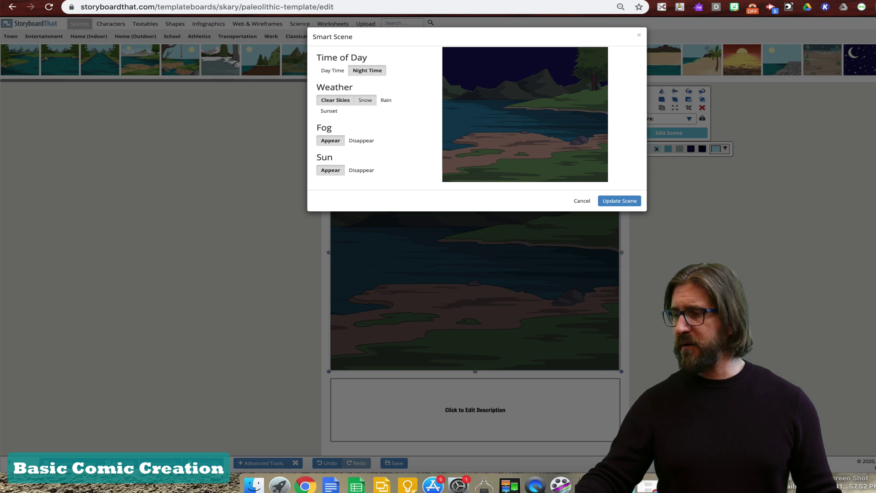
pyautogui.click(363, 100)
pyautogui.click(384, 100)
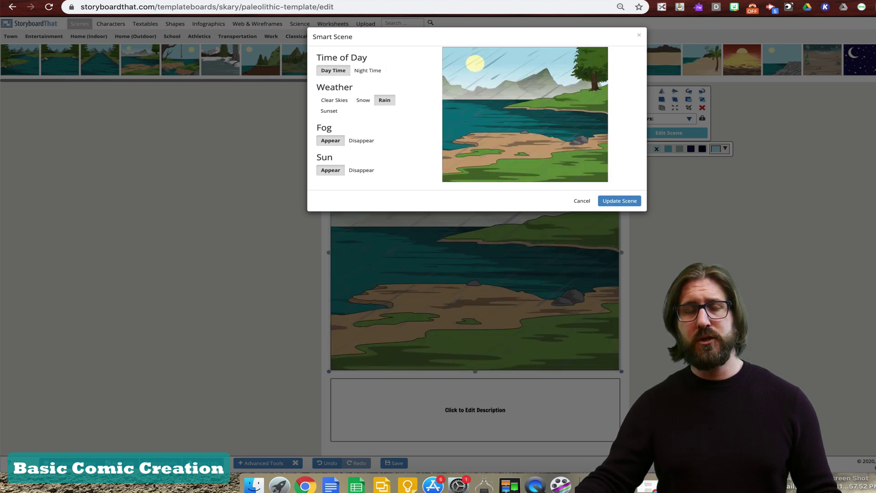
pyautogui.click(363, 100)
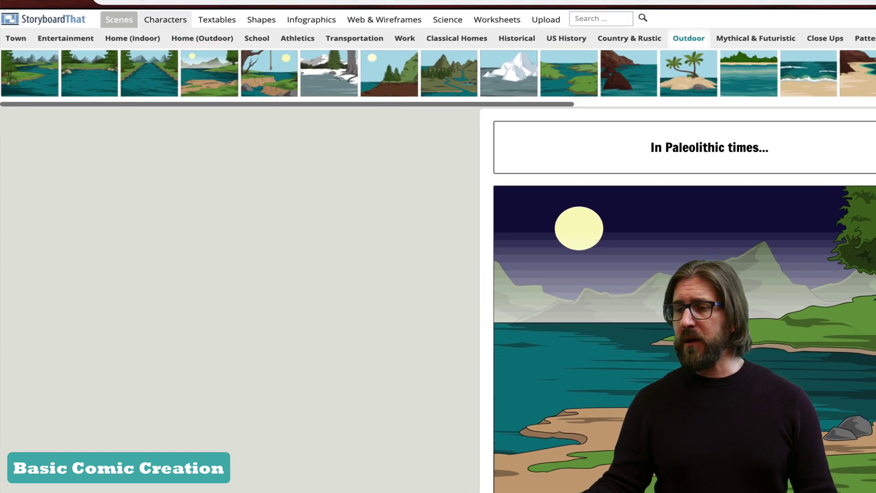
# Step: Open the Characters library
pyautogui.click(162, 20)
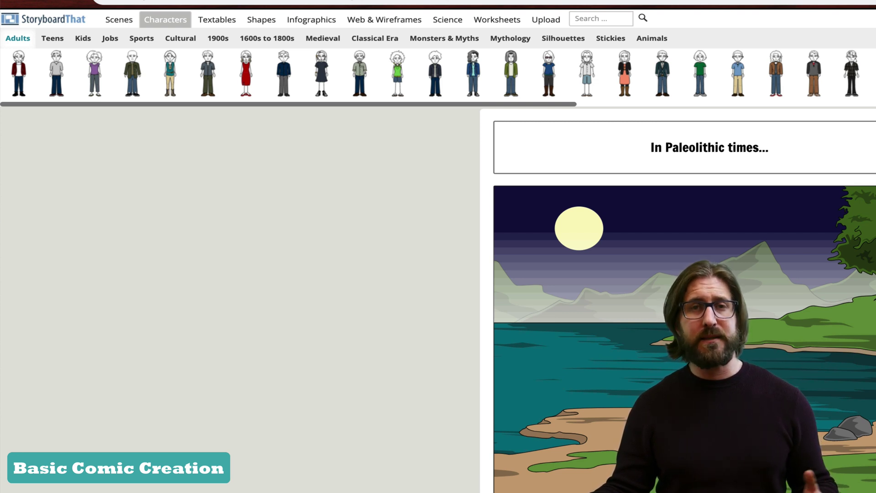
# Step: Add a toga-wearing Classical Era character to the lakeshore and enlarge it
pyautogui.click(323, 38)
pyautogui.click(375, 38)
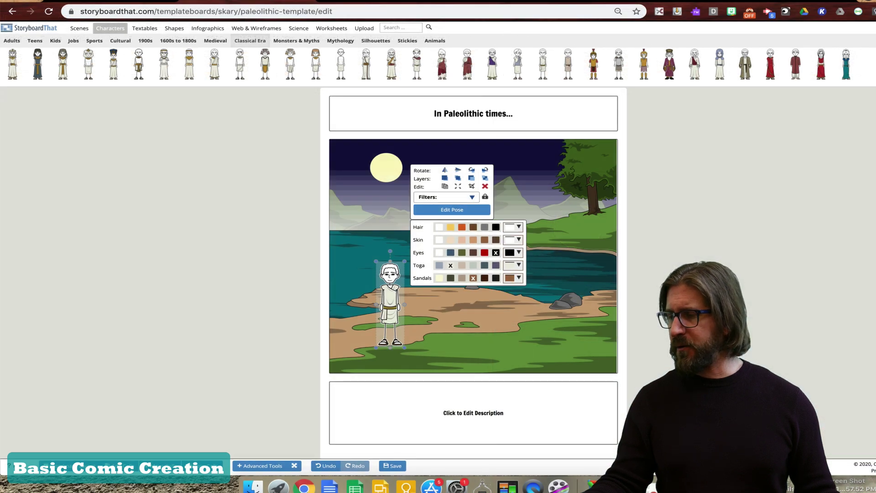
pyautogui.moveTo(376, 262); pyautogui.dragTo(363, 221)
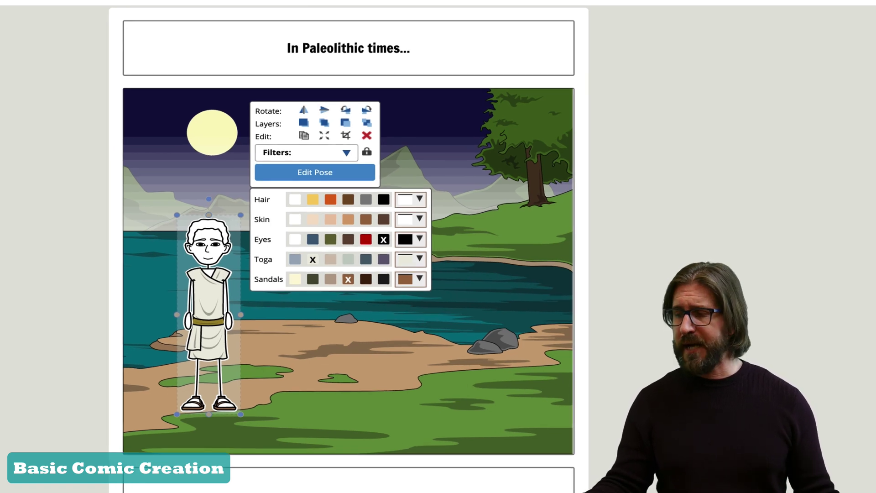
# Step: Colour the hair brown, skin darker brown, eyes olive green, toga pale grey-green and sandals tan
pyautogui.click(349, 162)
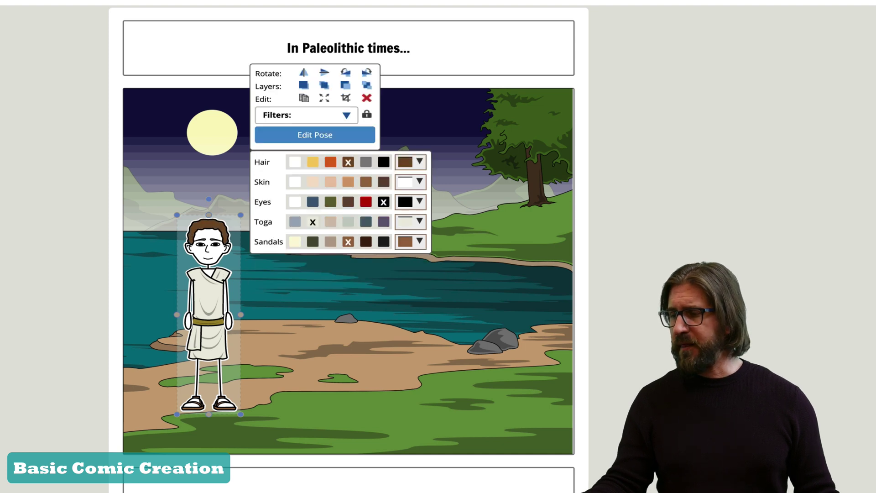
pyautogui.click(366, 182)
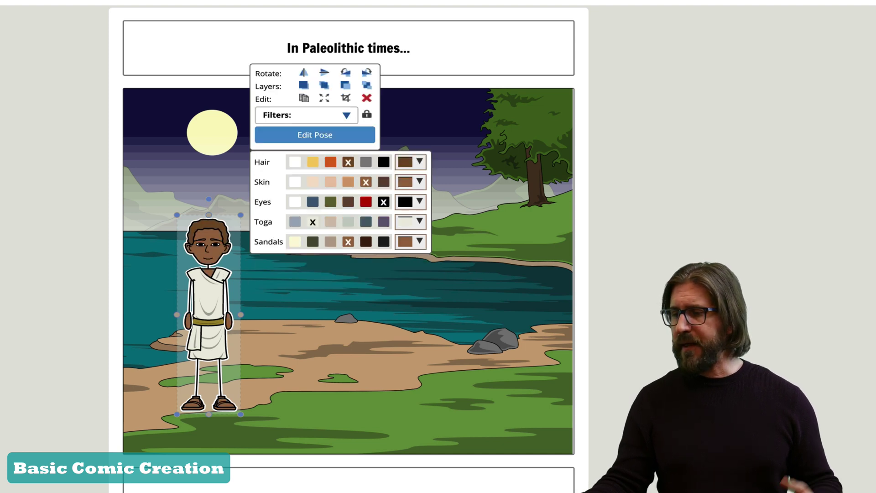
pyautogui.click(331, 202)
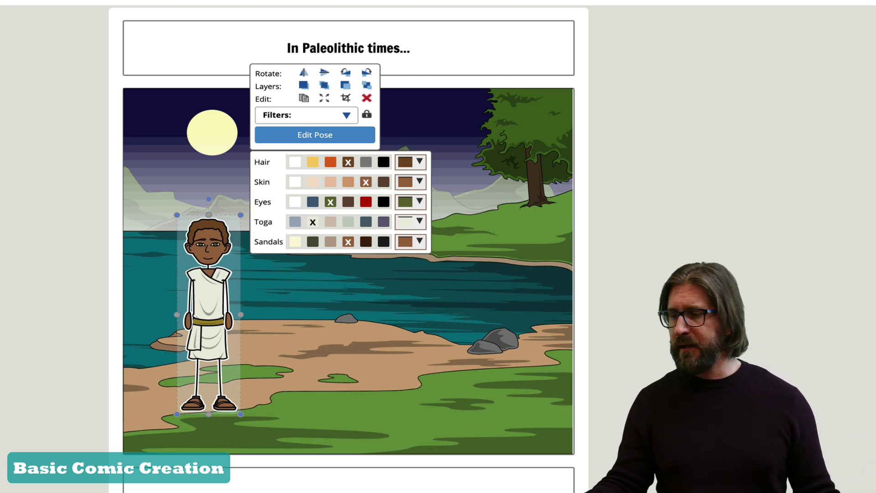
pyautogui.click(348, 222)
pyautogui.click(330, 242)
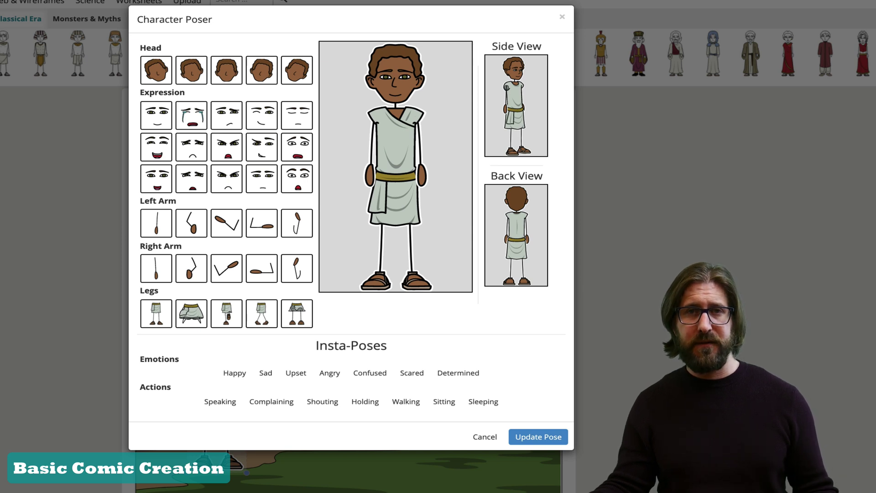
# Step: Pose the character with a smirk, three-quarter head and forward arm, previewing Scared and Confused insta-poses
pyautogui.click(262, 147)
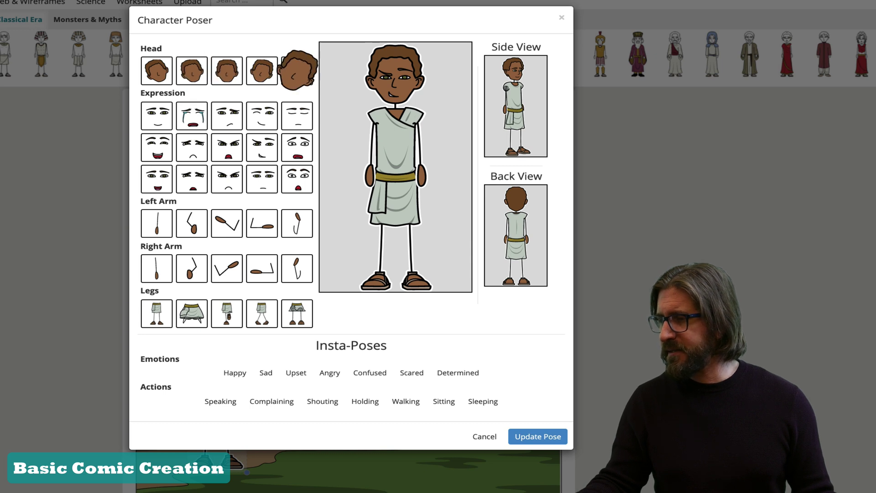
pyautogui.click(298, 70)
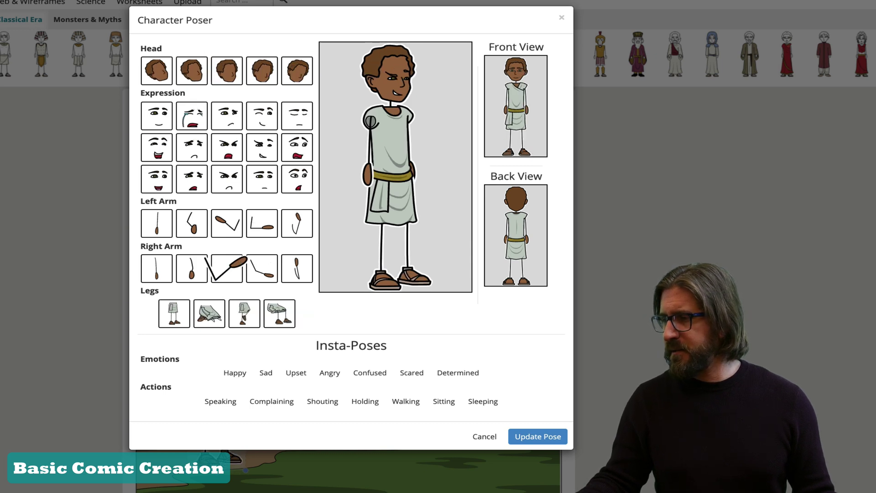
pyautogui.click(262, 223)
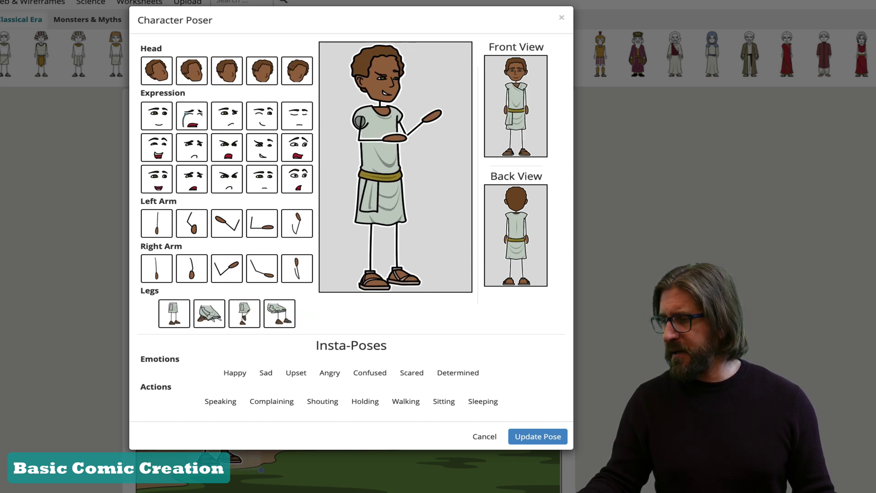
pyautogui.click(412, 373)
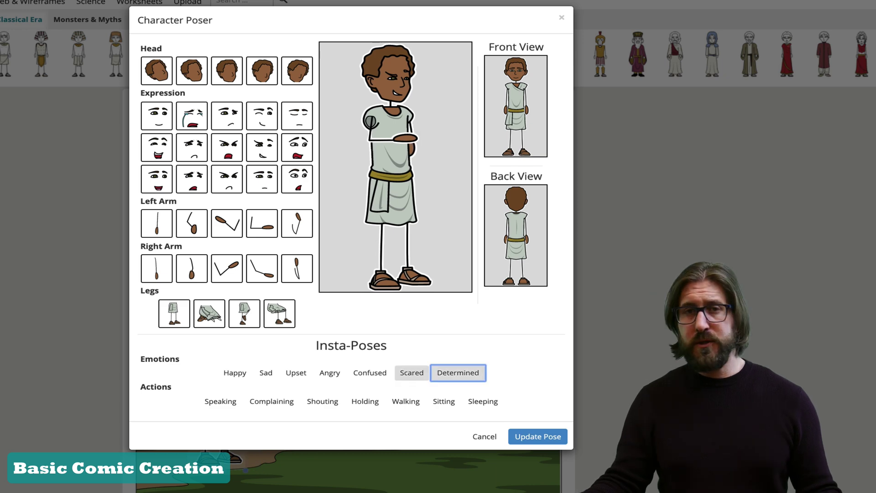
pyautogui.click(370, 373)
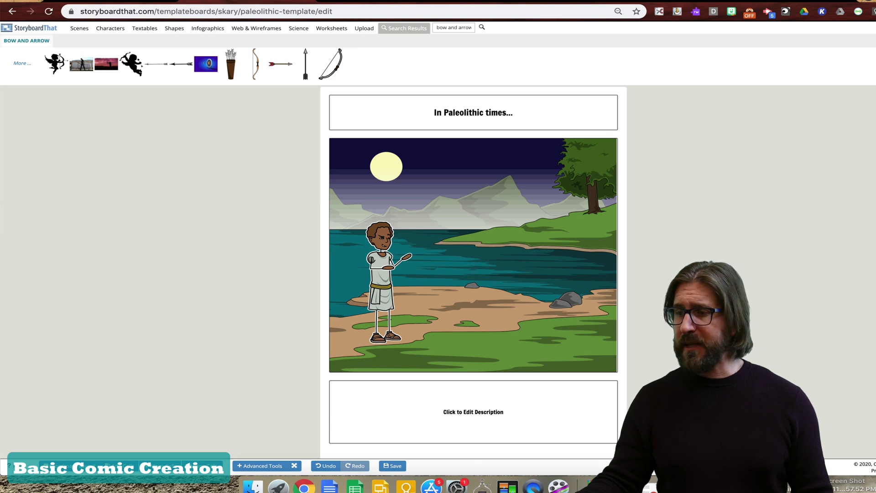
# Step: Add an enlarged bow in the character's hand and place an arrow against it over the lake
pyautogui.moveTo(256, 64); pyautogui.dragTo(422, 249)
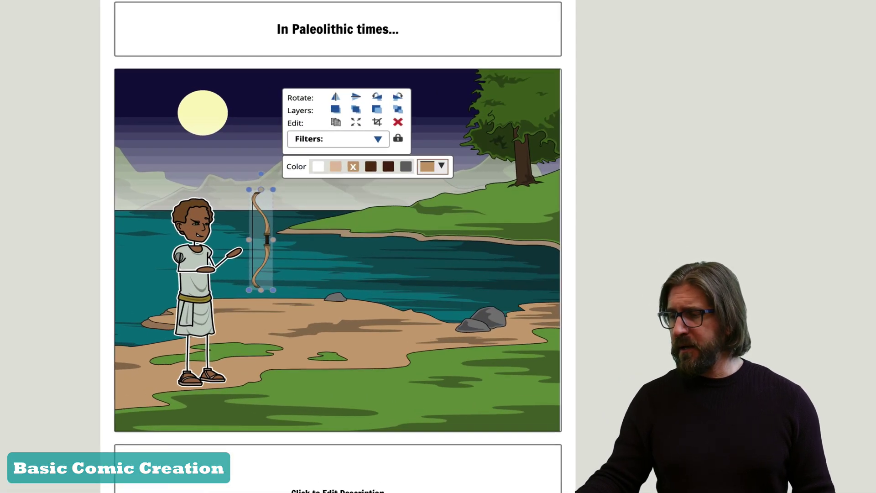
pyautogui.moveTo(249, 189); pyautogui.dragTo(239, 139)
pyautogui.moveTo(256, 215); pyautogui.dragTo(235, 250)
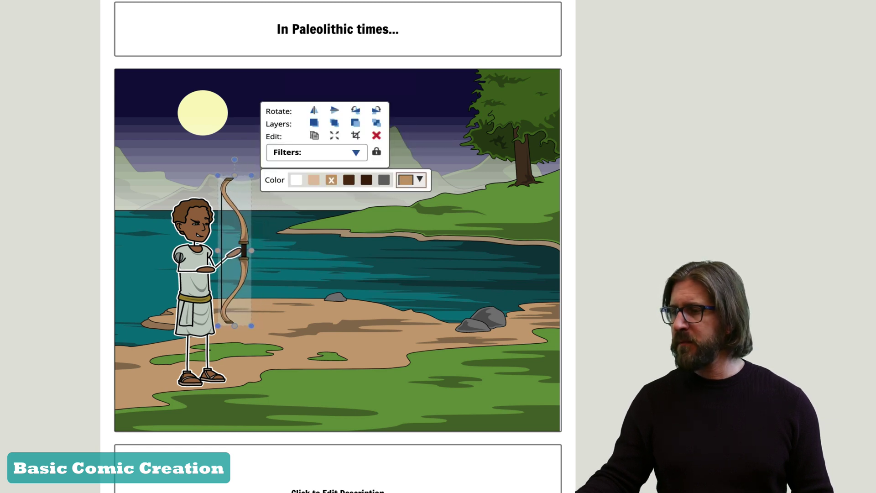
pyautogui.moveTo(137, 10); pyautogui.dragTo(289, 248)
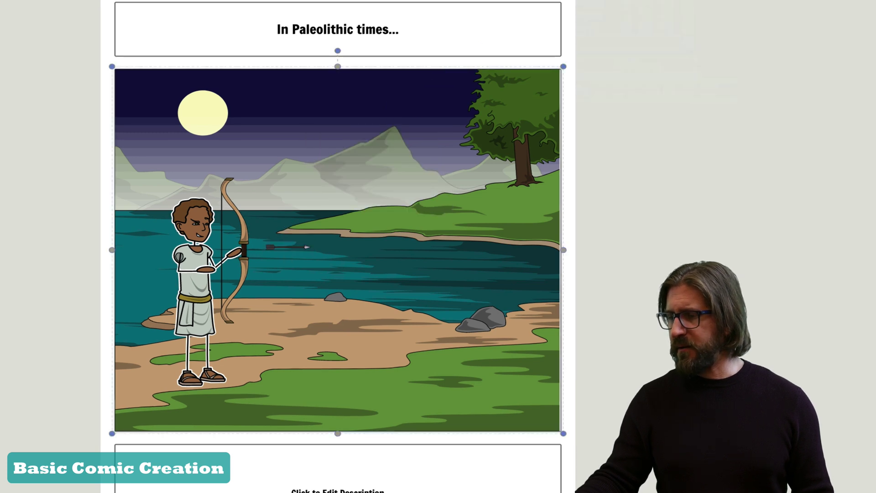
pyautogui.click(288, 247)
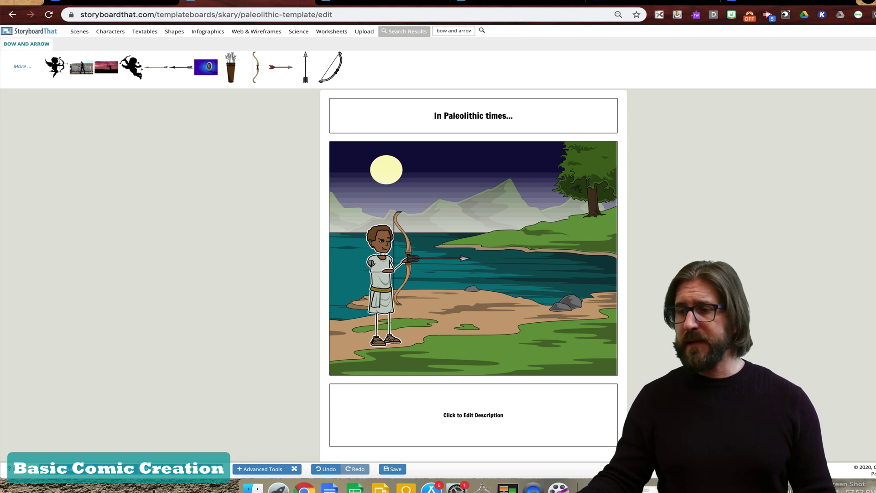
# Step: Place a rabbit from Characters > Animals on the far grassy bank and shrink it
pyautogui.click(110, 31)
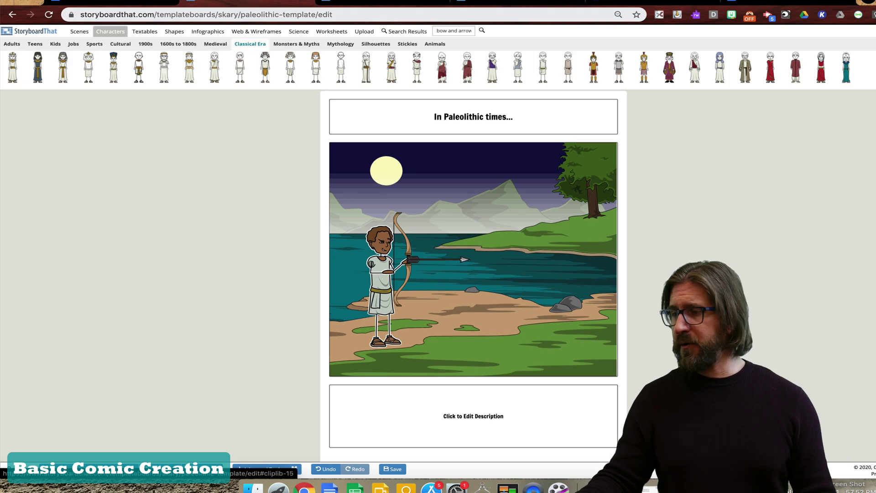
pyautogui.click(435, 44)
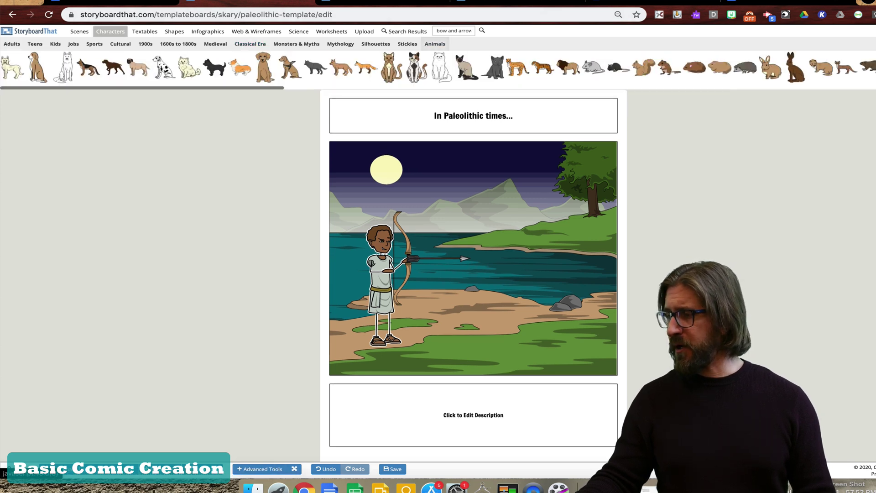
pyautogui.moveTo(772, 67); pyautogui.dragTo(574, 230)
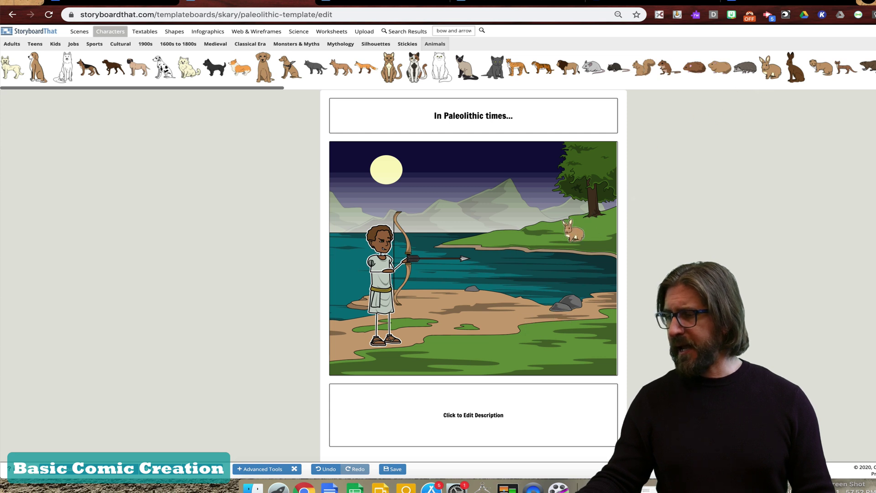
pyautogui.moveTo(547, 203); pyautogui.dragTo(576, 229)
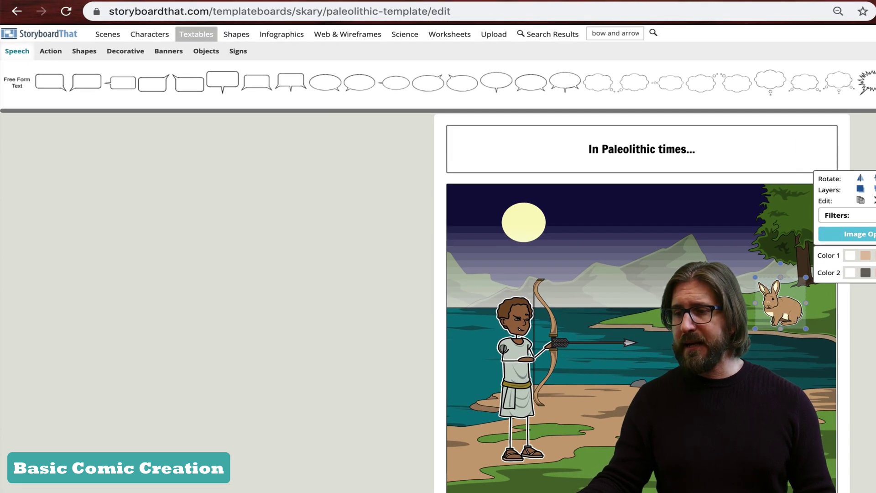
# Step: Add an enlarged speech bubble above the archer saying he always hunts without a stable food supply
pyautogui.moveTo(359, 82); pyautogui.dragTo(579, 279)
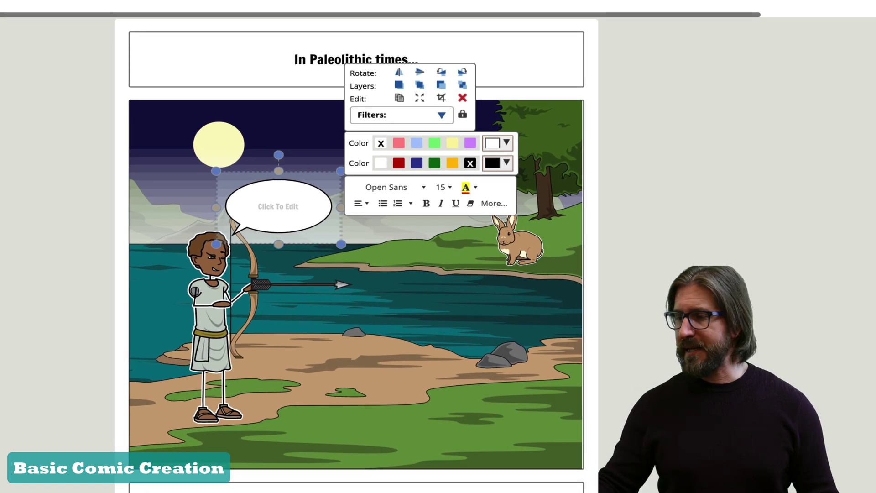
pyautogui.moveTo(341, 171); pyautogui.dragTo(435, 121)
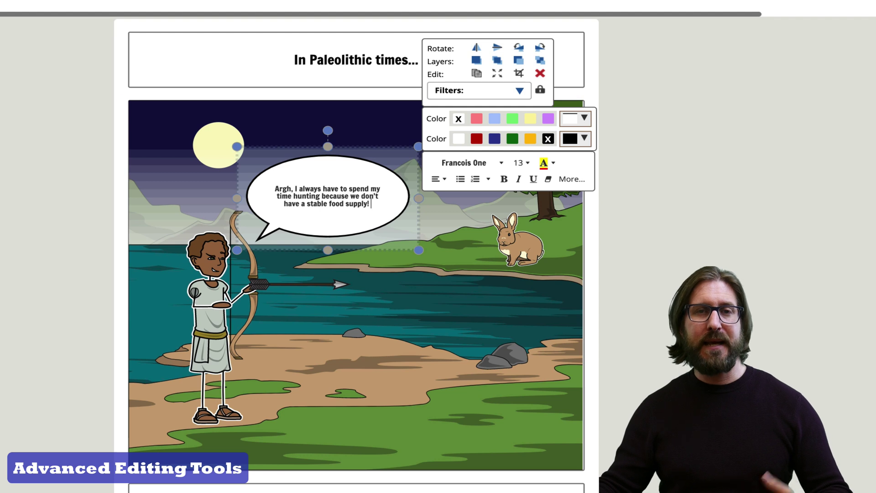
pyautogui.click(411, 311)
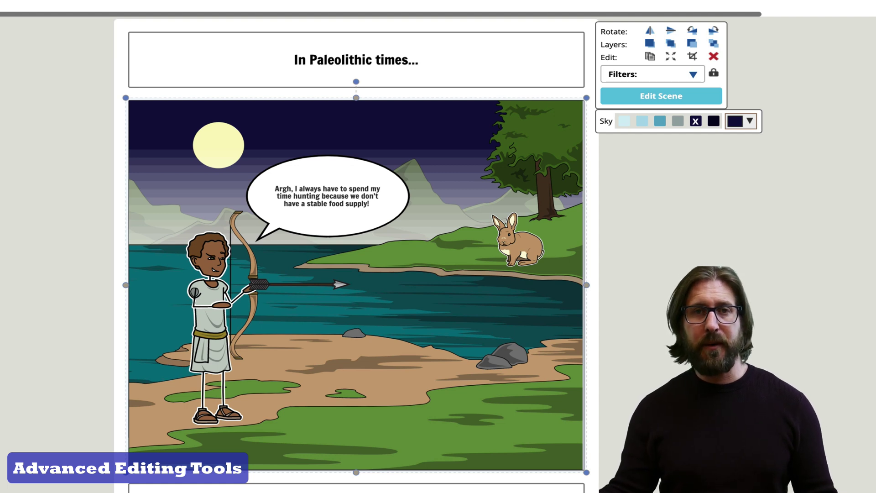
# Step: Duplicate the archer and move the copy down into the lower storyboard cell
pyautogui.click(210, 320)
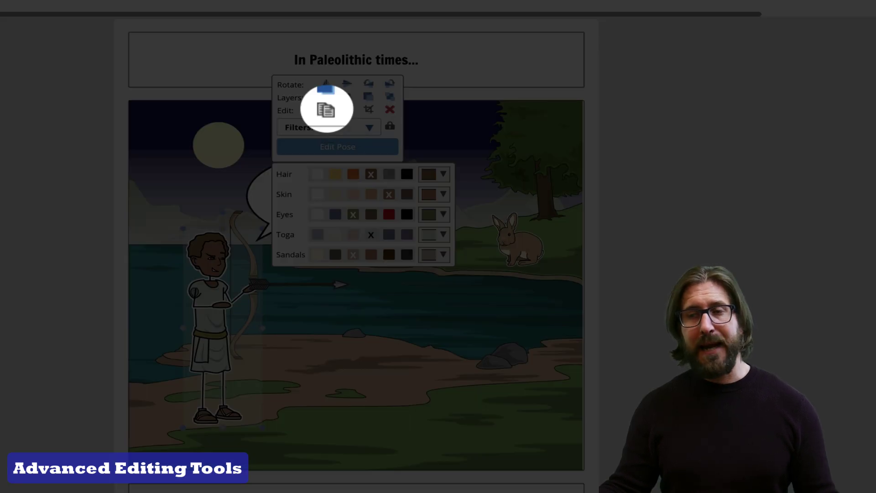
pyautogui.click(326, 110)
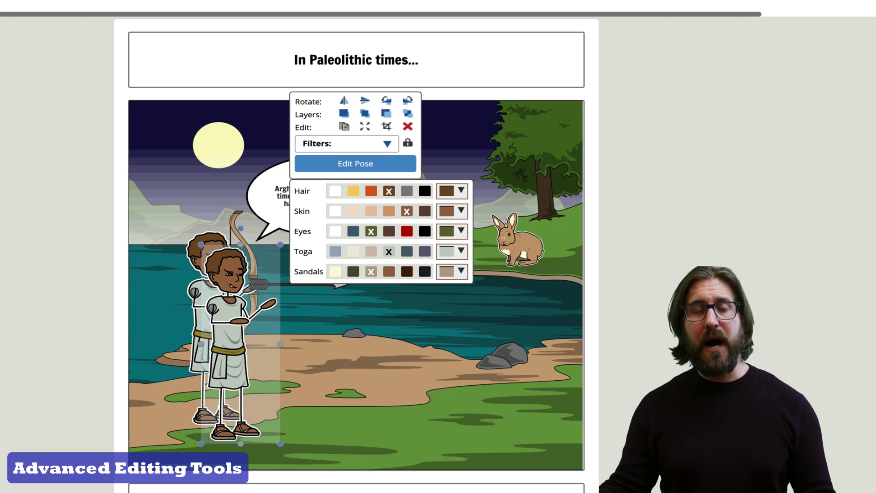
pyautogui.moveTo(228, 328); pyautogui.dragTo(329, 490)
pyautogui.scroll(-6, 356, 274)
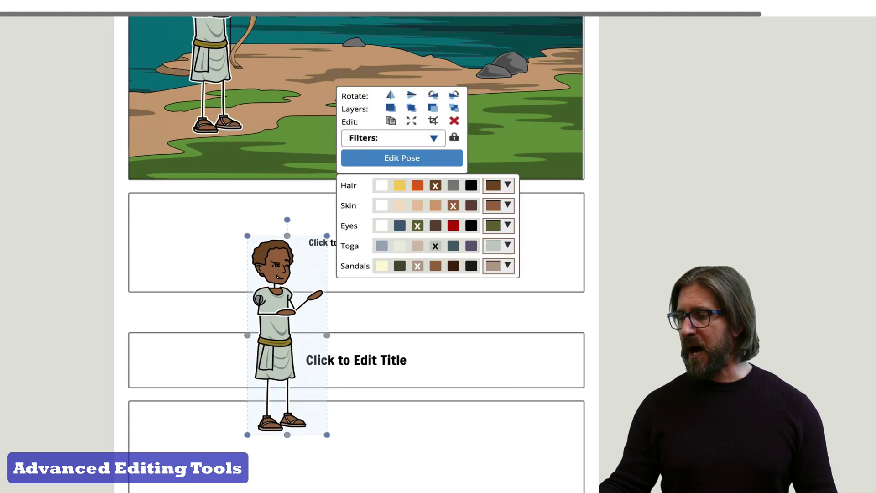
pyautogui.moveTo(287, 297); pyautogui.dragTo(249, 489)
pyautogui.scroll(-5, 356, 255)
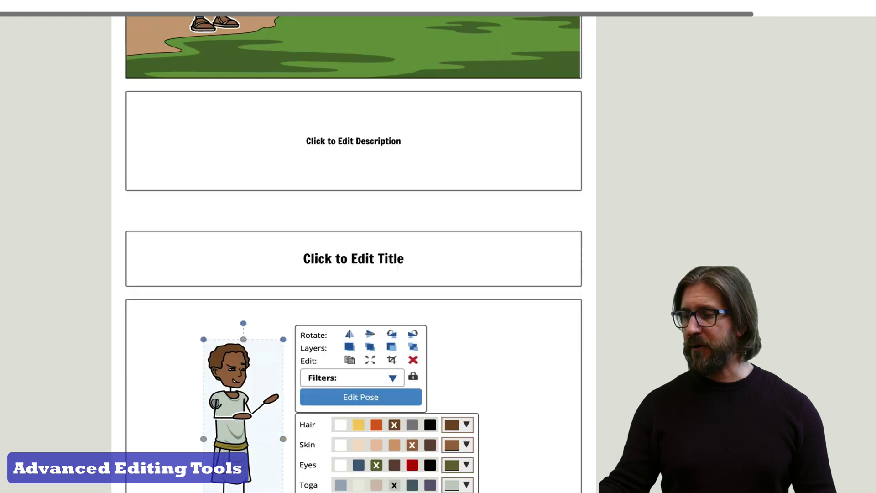
pyautogui.moveTo(247, 320); pyautogui.dragTo(240, 385)
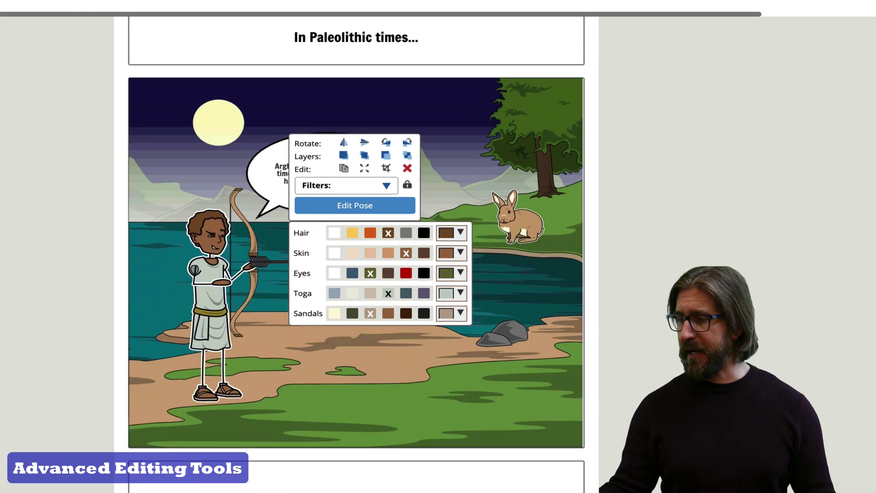
pyautogui.scroll(1, 356, 255)
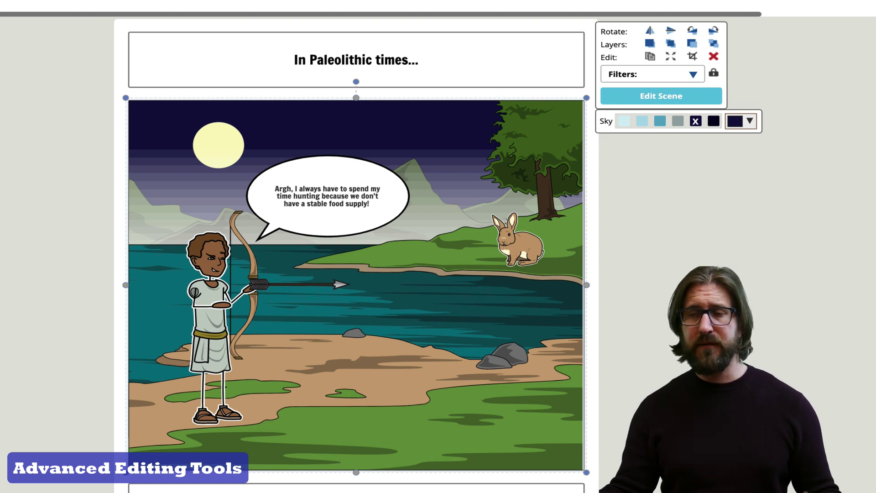
pyautogui.click(210, 319)
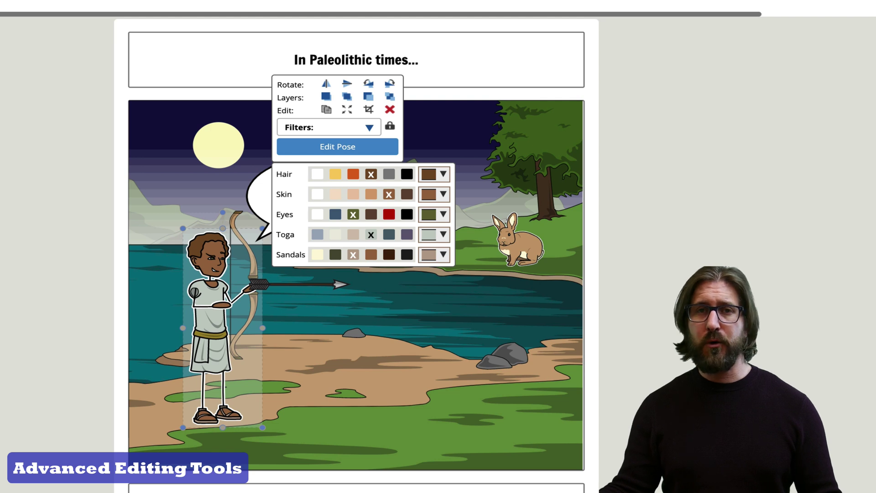
pyautogui.click(411, 388)
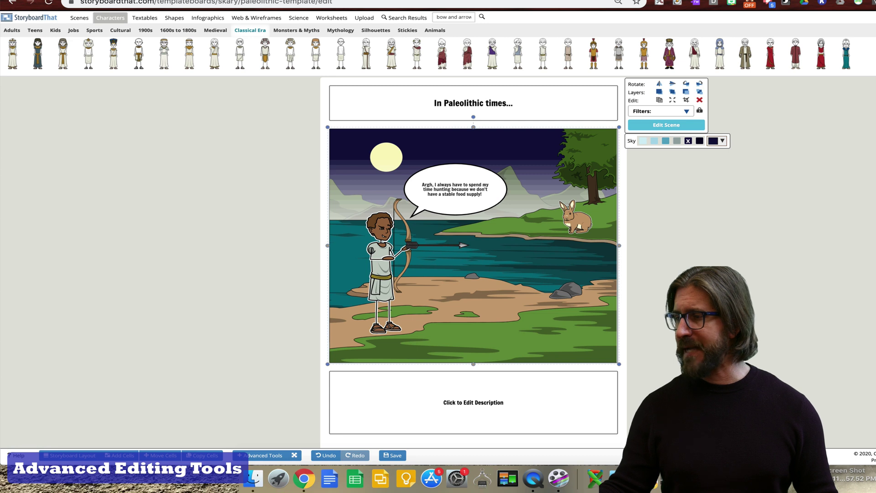
# Step: Add a white-toga Classical Era character near the rabbit, crop it at the belt and nudge it lower
pyautogui.moveTo(543, 54); pyautogui.dragTo(522, 233)
pyautogui.click(473, 274)
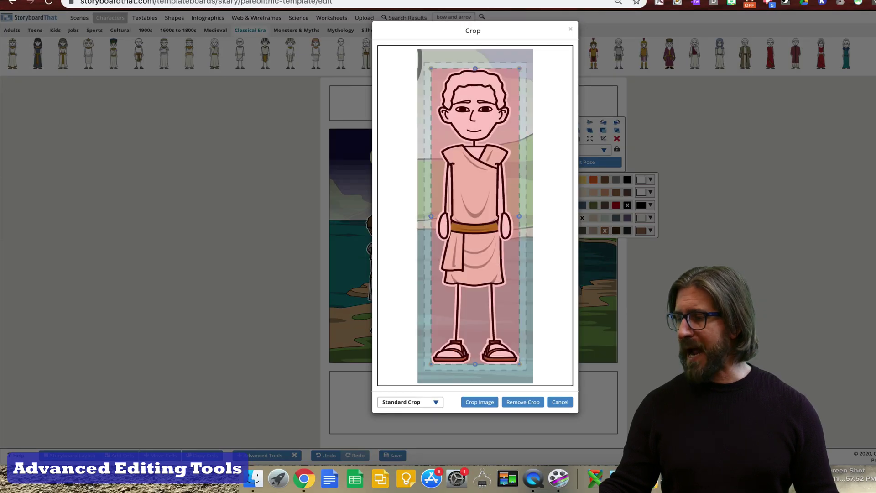
pyautogui.moveTo(475, 363); pyautogui.dragTo(475, 236)
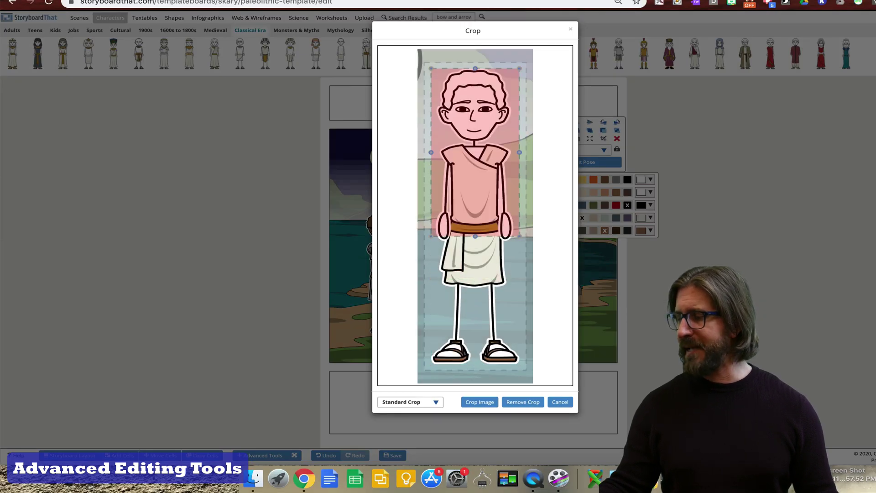
pyautogui.click(480, 402)
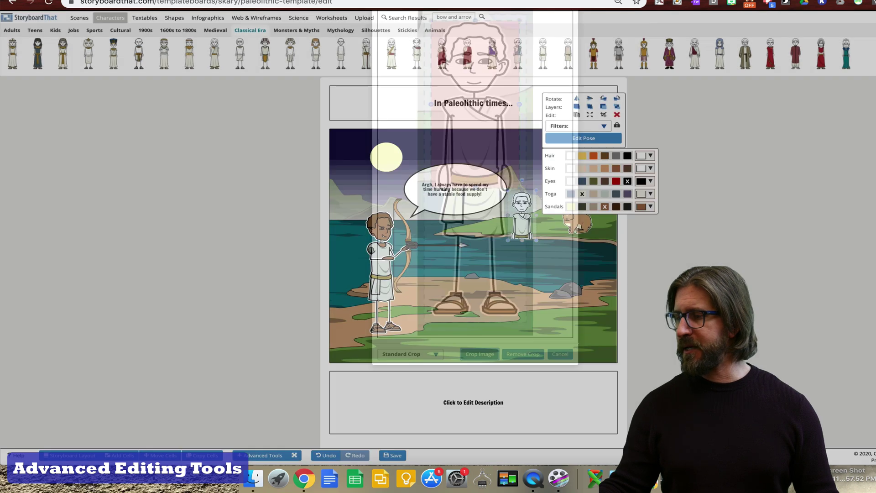
pyautogui.moveTo(522, 217); pyautogui.dragTo(531, 233)
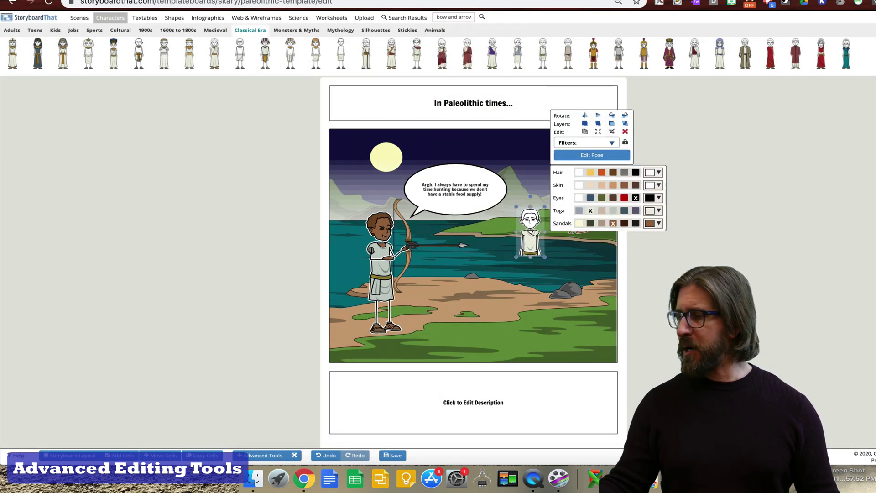
pyautogui.click(592, 155)
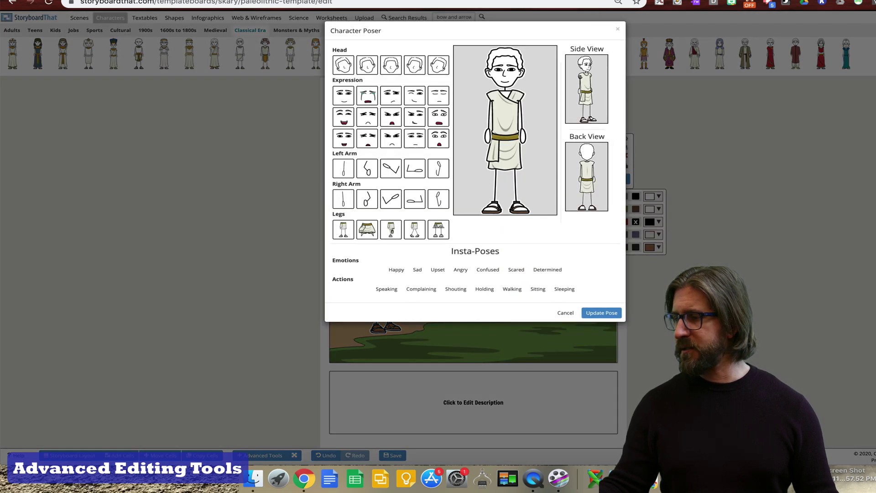
# Step: Give the second character a wide-eyed open-mouthed expression and the Scared insta-pose
pyautogui.click(438, 117)
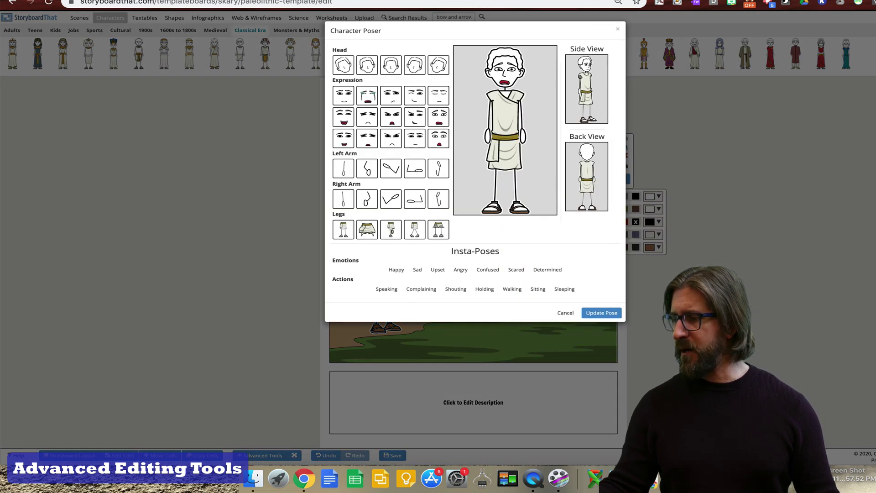
pyautogui.click(516, 270)
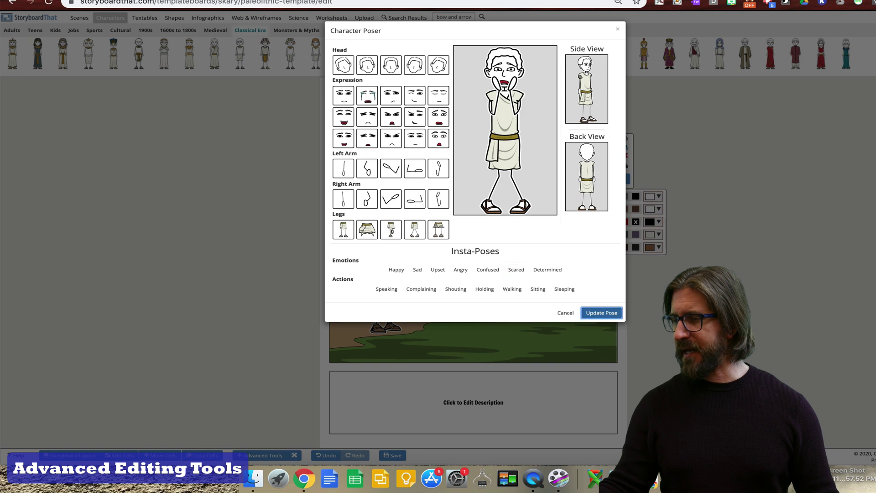
pyautogui.click(602, 313)
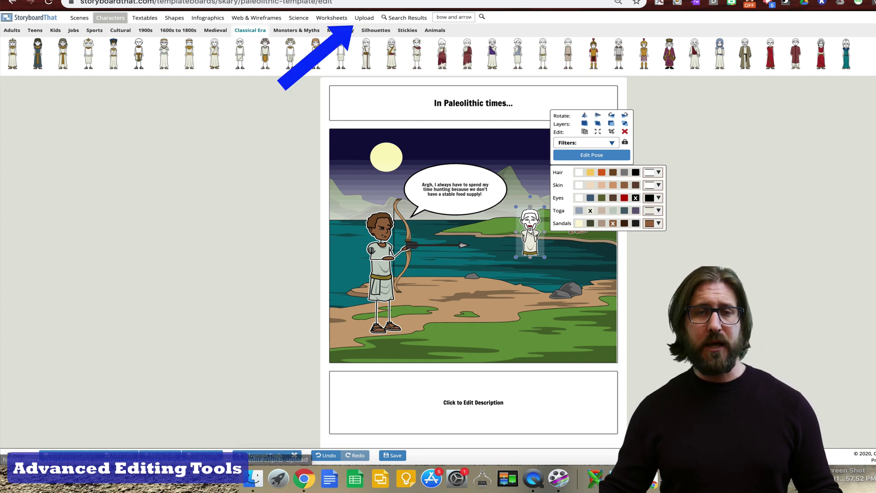
pyautogui.click(364, 18)
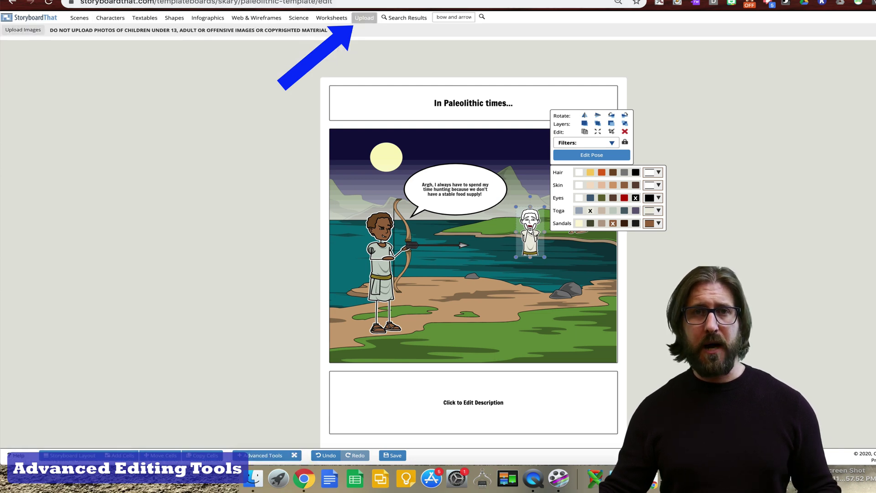